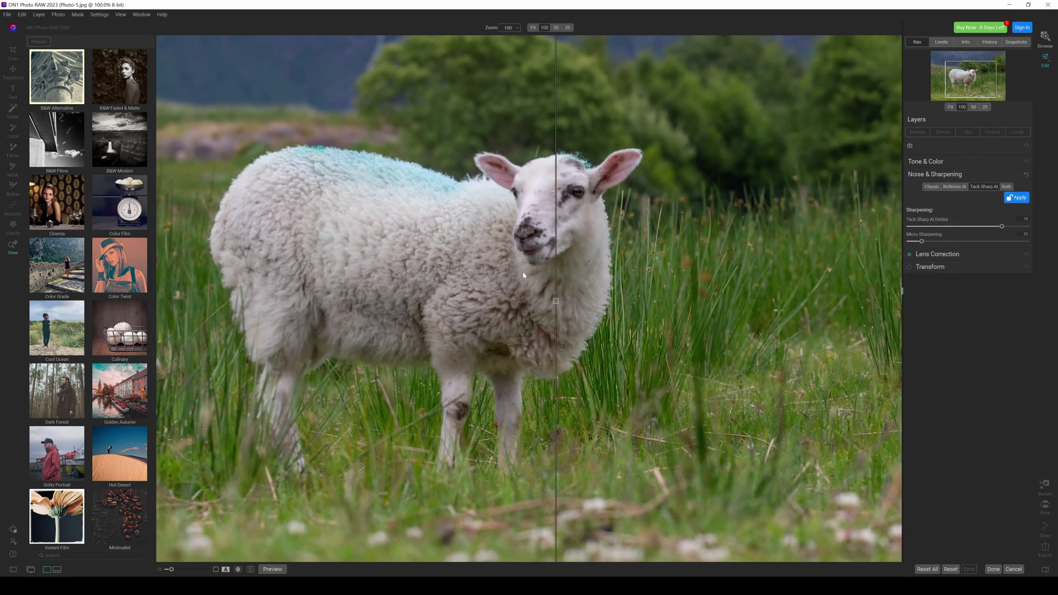
- Slide the before/after divider left across the sheep to widen the sharpened-versus-original comparison
drag(555, 297, 196, 290)
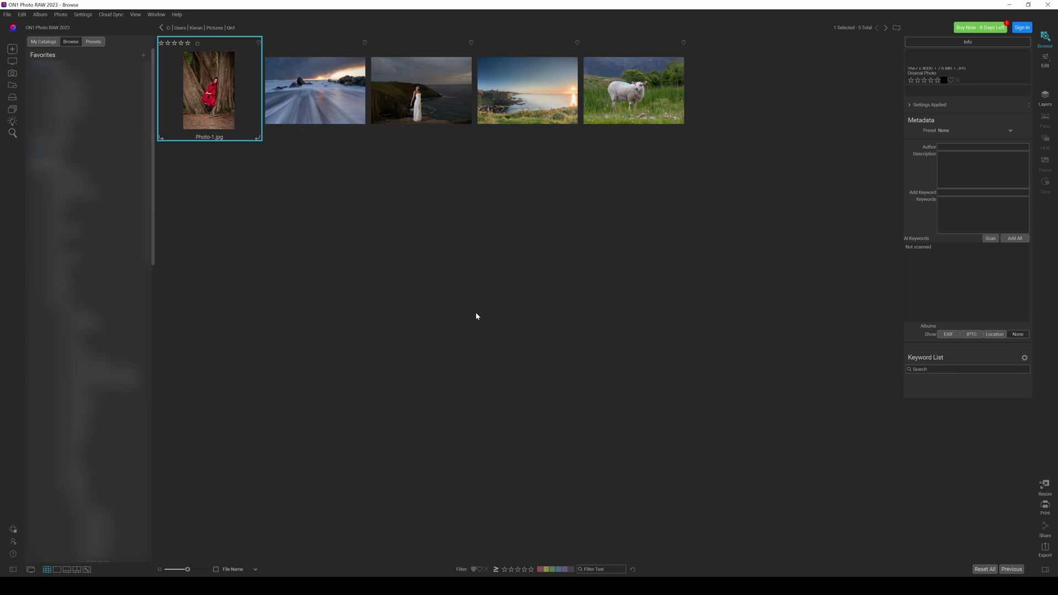
- Open Photo-1.jpg, the red-cloaked model among tree trunks, in the Edit module
double_click(213, 94)
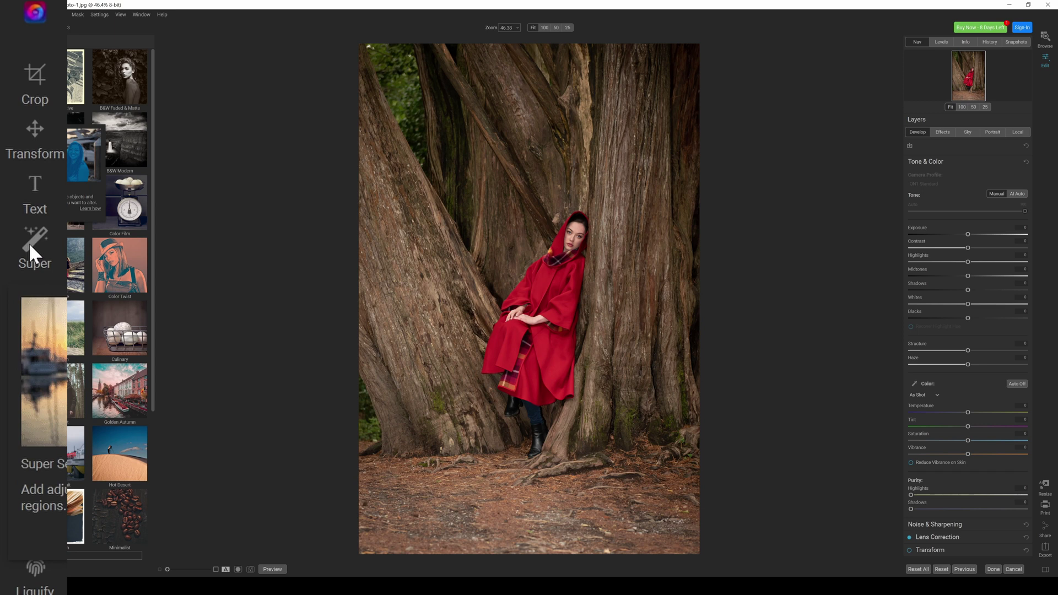
- Mask the tree trunks with Super Select and bring up the filter menu for them
click(11, 110)
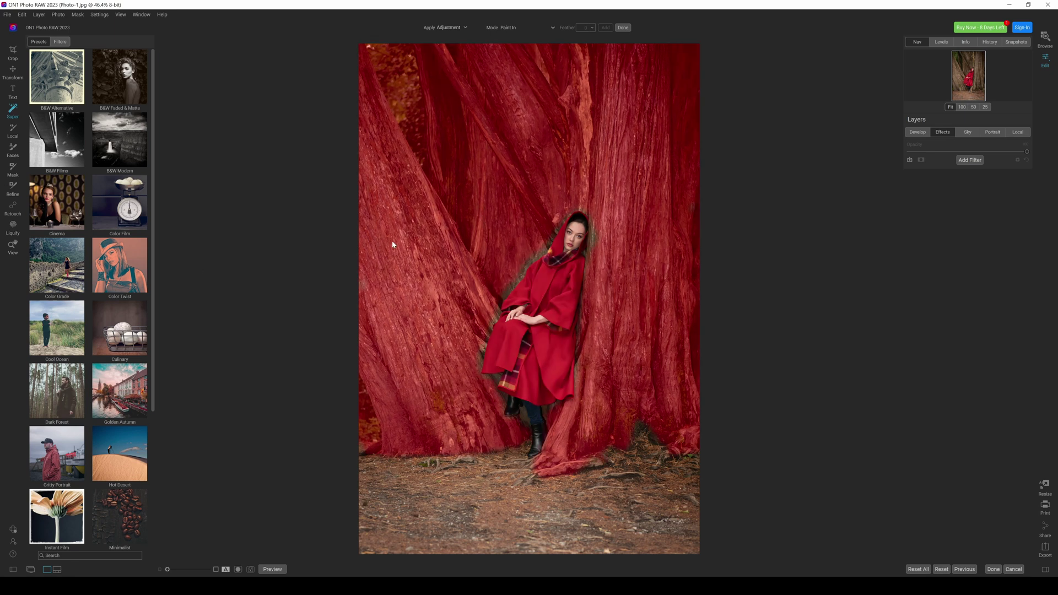
click(513, 228)
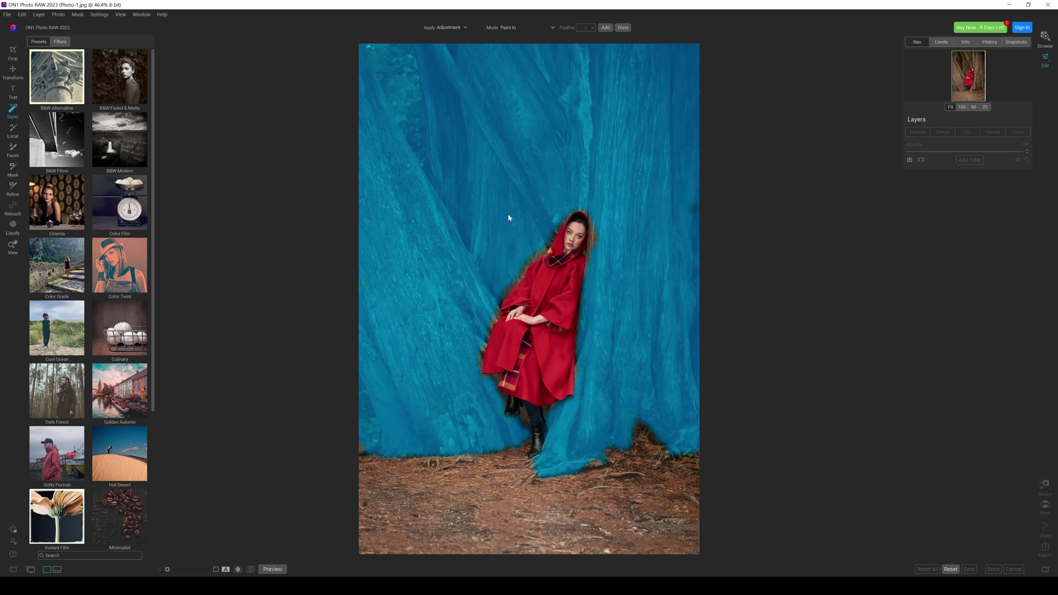
right_click(508, 217)
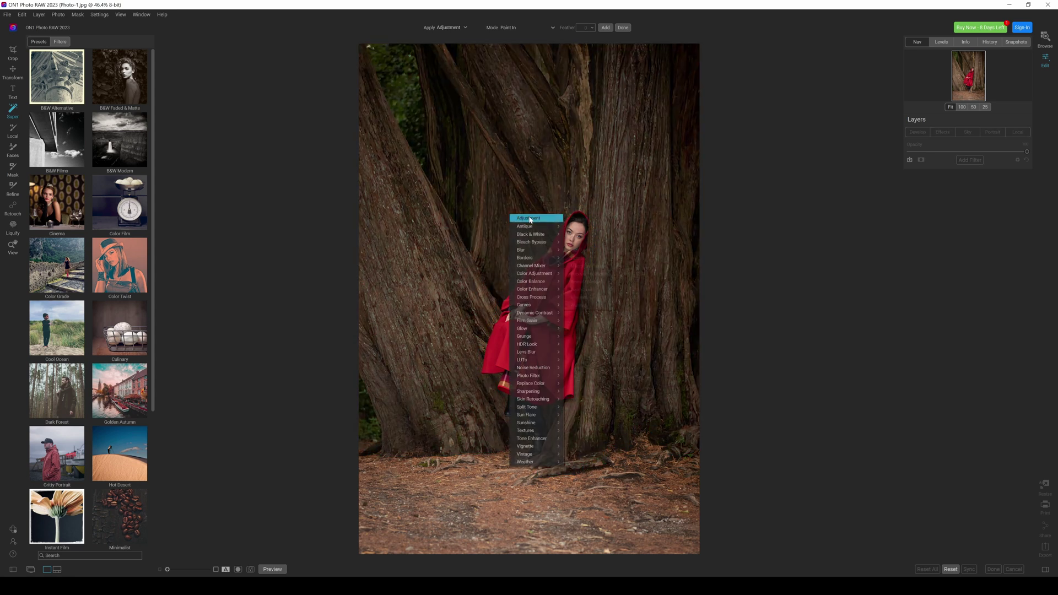
mouse_move(530, 220)
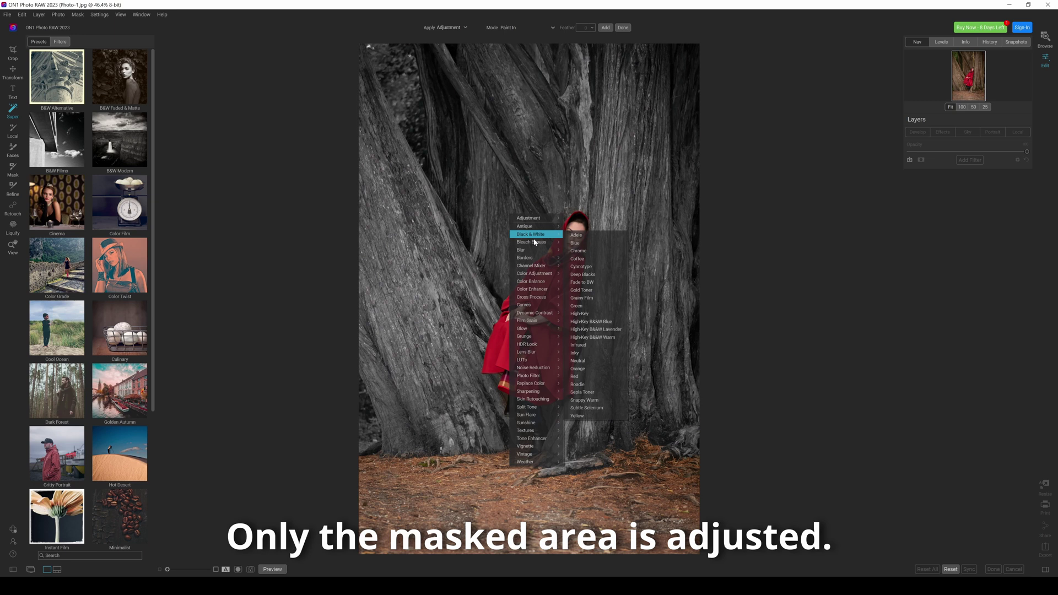
mouse_move(537, 243)
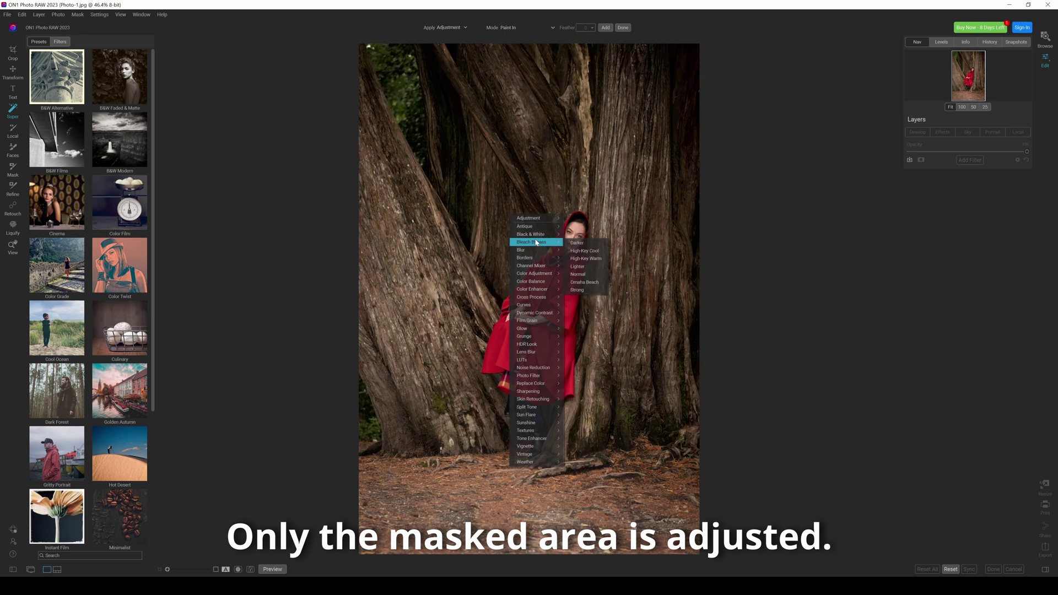
- Apply the Bleach Bypass Darker look to the masked trunks and lower its opacity slightly
click(586, 243)
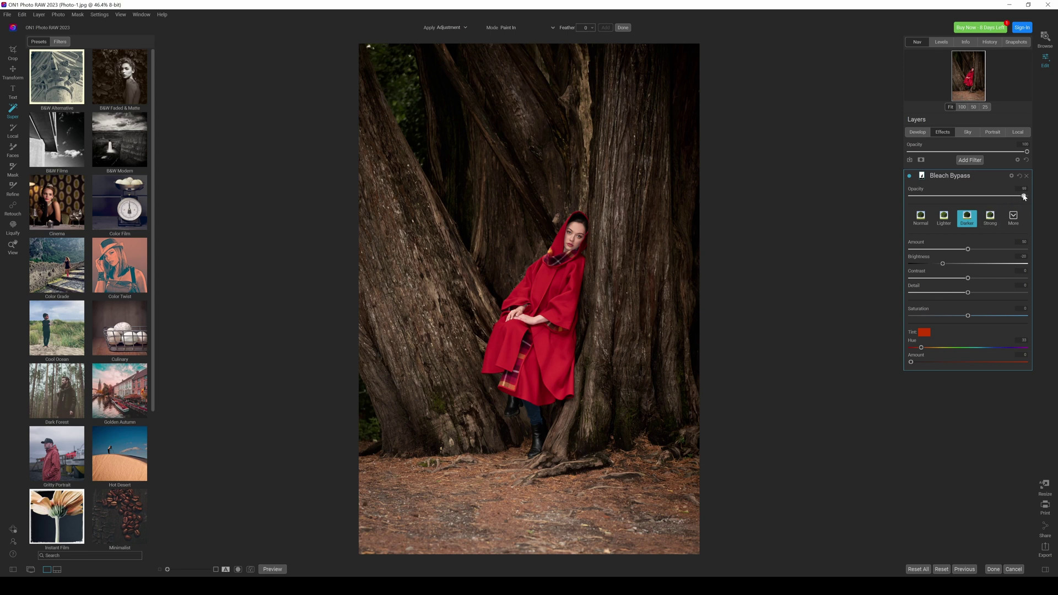
mouse_move(1024, 196)
mouse_down()
mouse_move(907, 197)
mouse_move(1024, 195)
mouse_up()
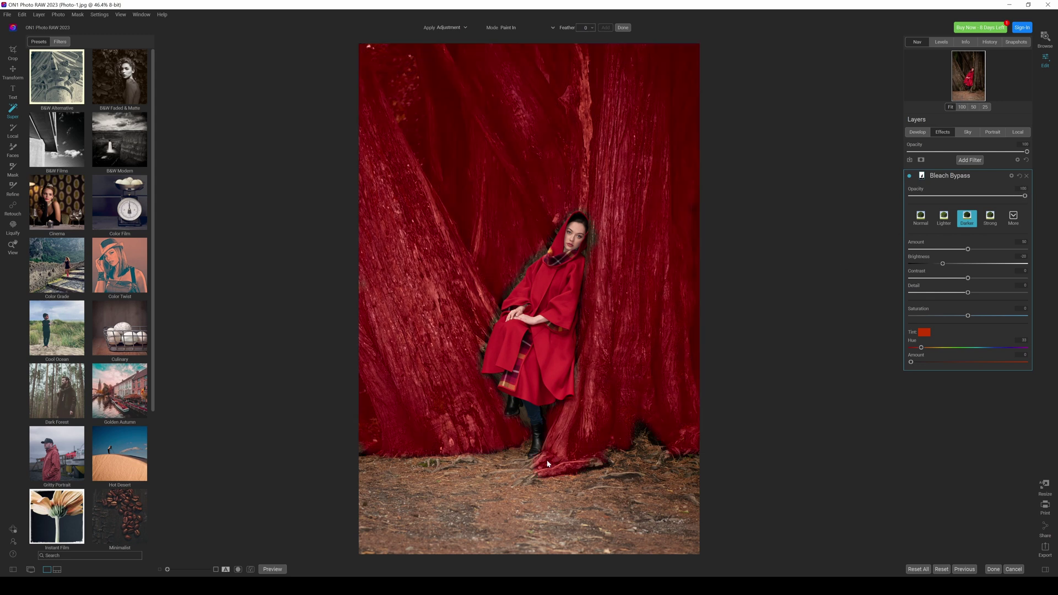
- Mask the forest floor and add an Overlay-mode Glow filter reduced to about 72% opacity
click(505, 495)
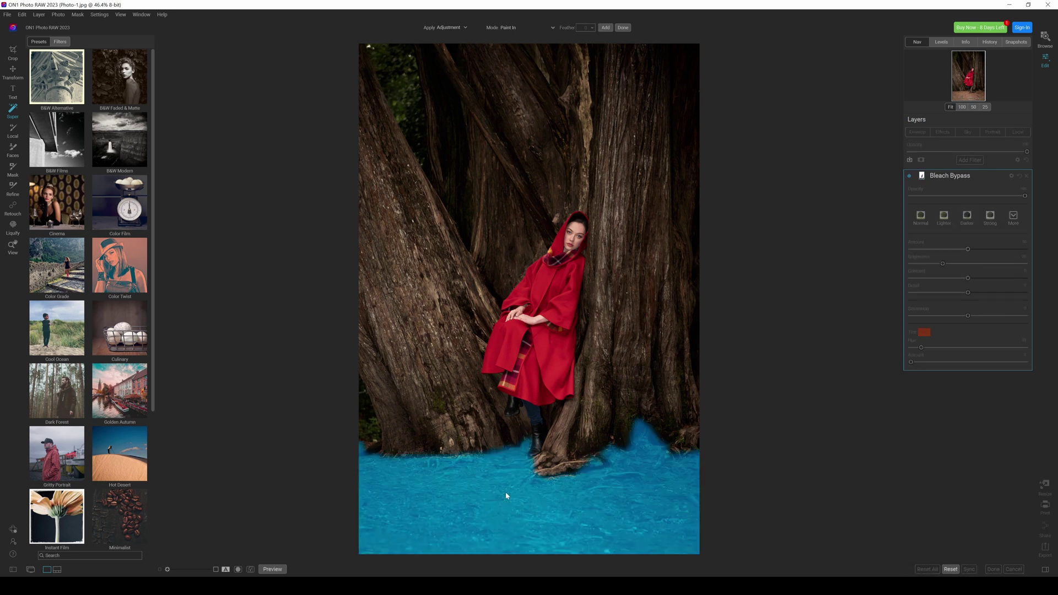
right_click(507, 495)
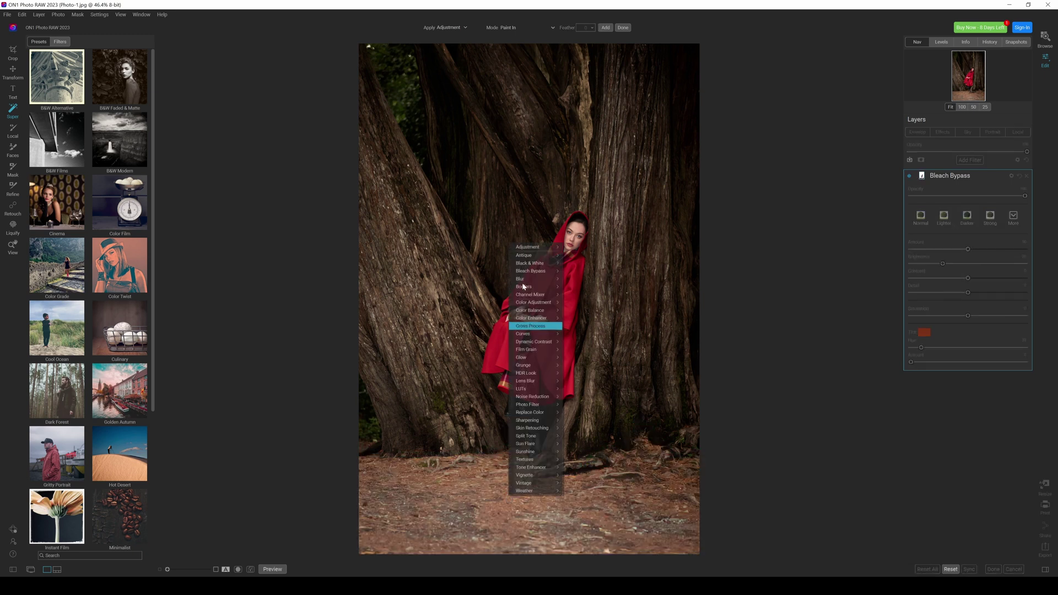
mouse_move(532, 247)
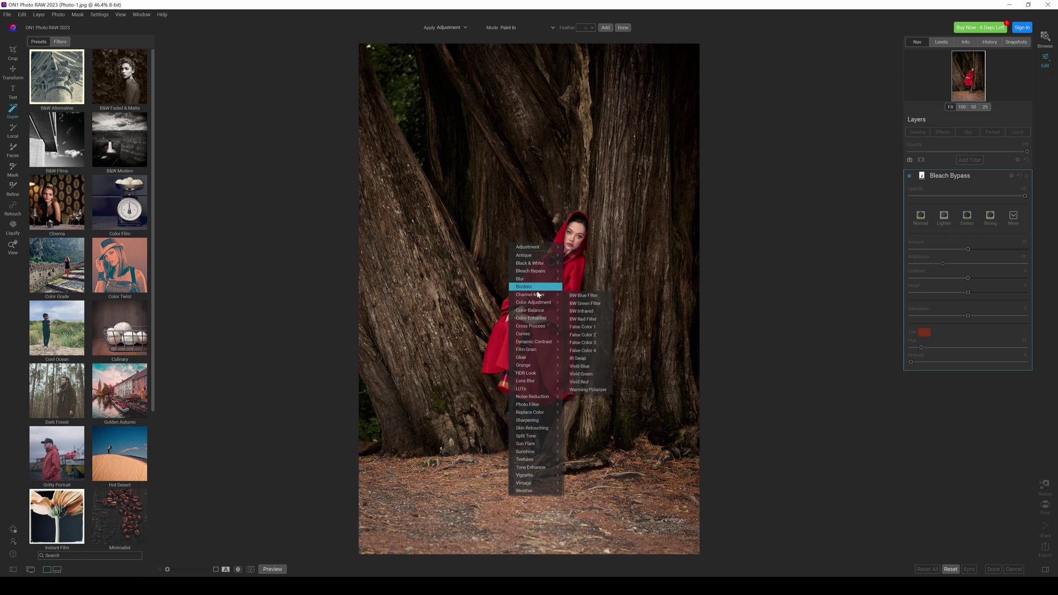
mouse_move(544, 354)
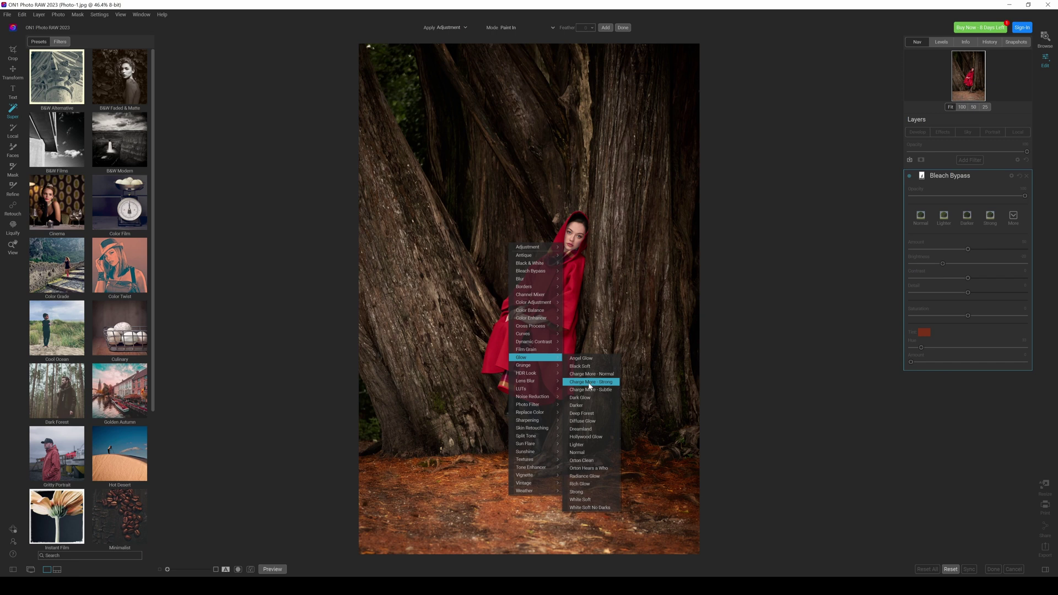
key(Escape)
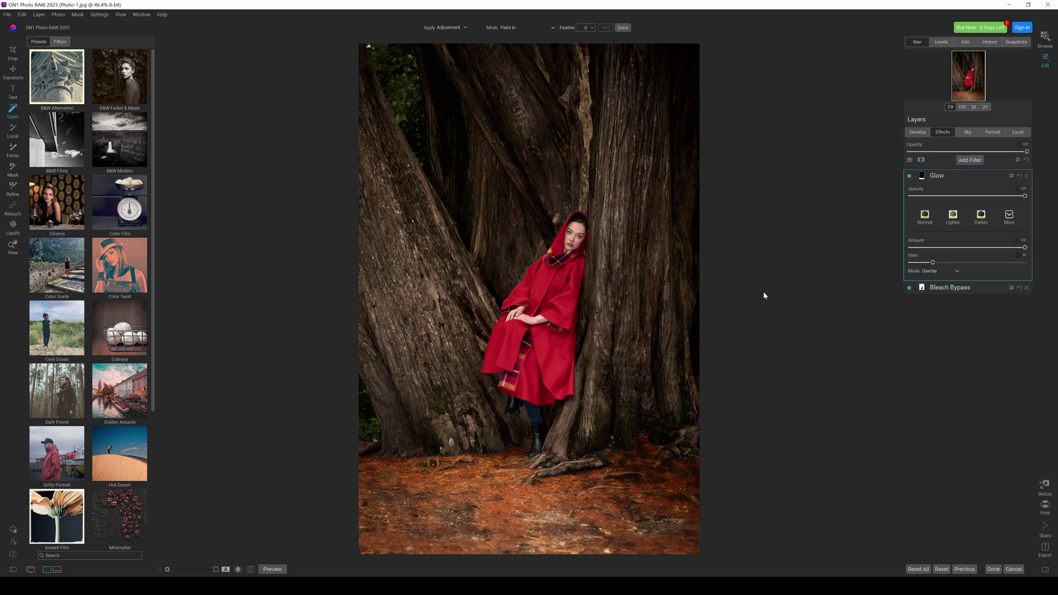
drag(1023, 198, 989, 204)
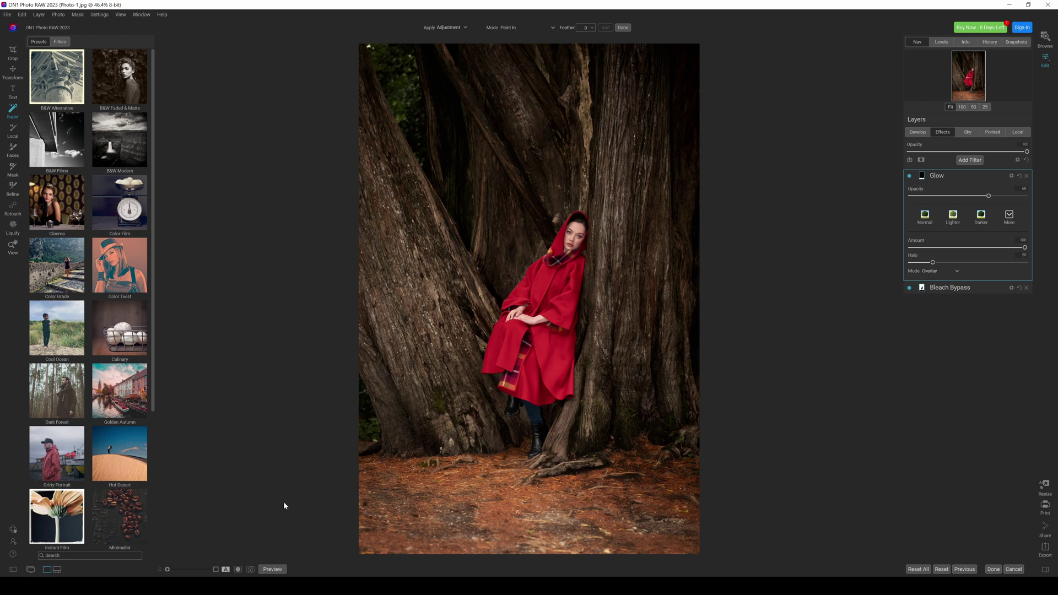
click(273, 571)
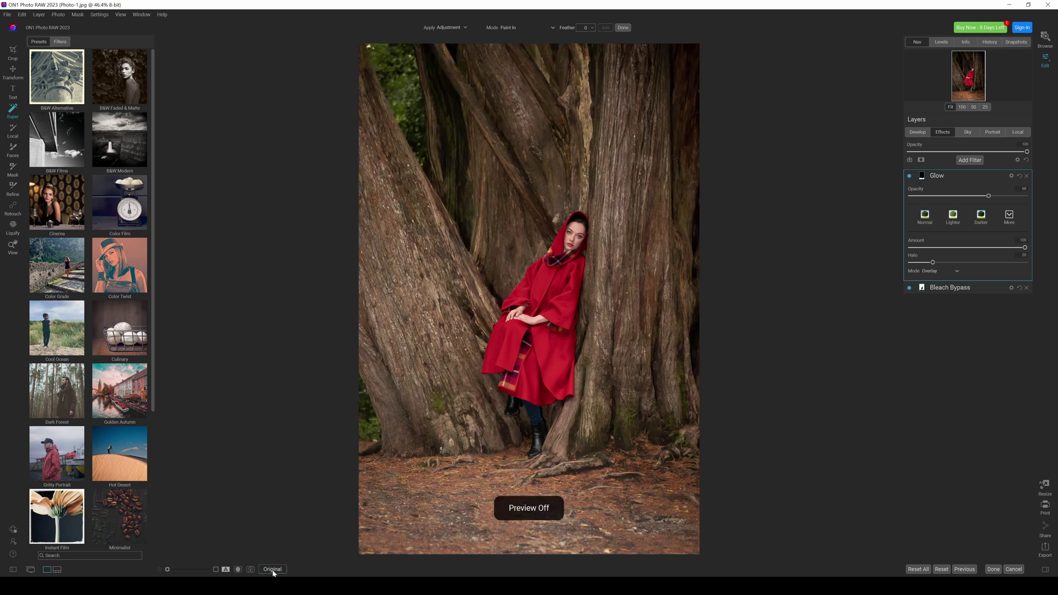
click(273, 570)
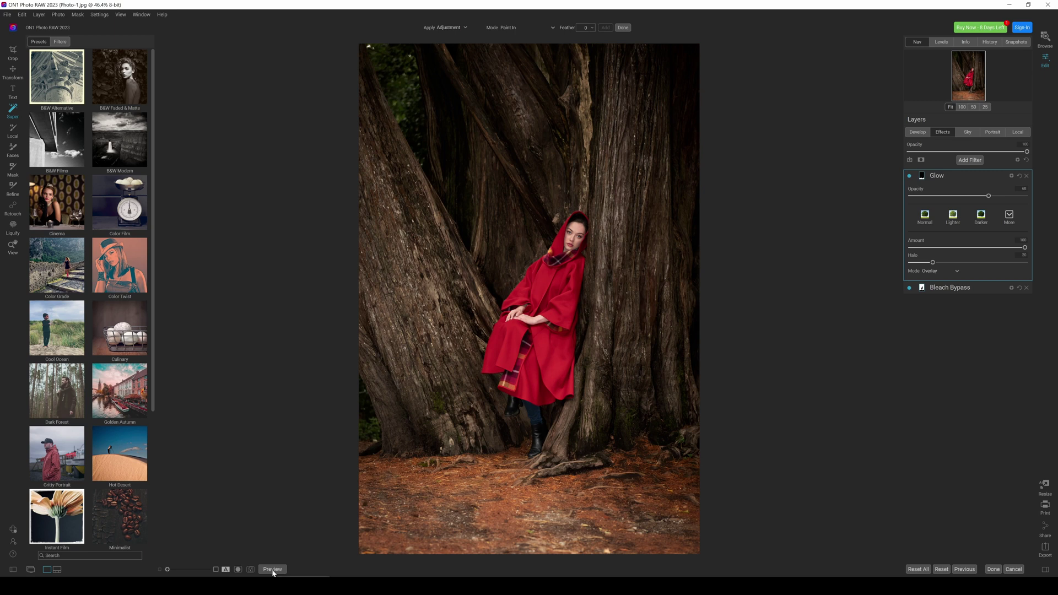
click(272, 569)
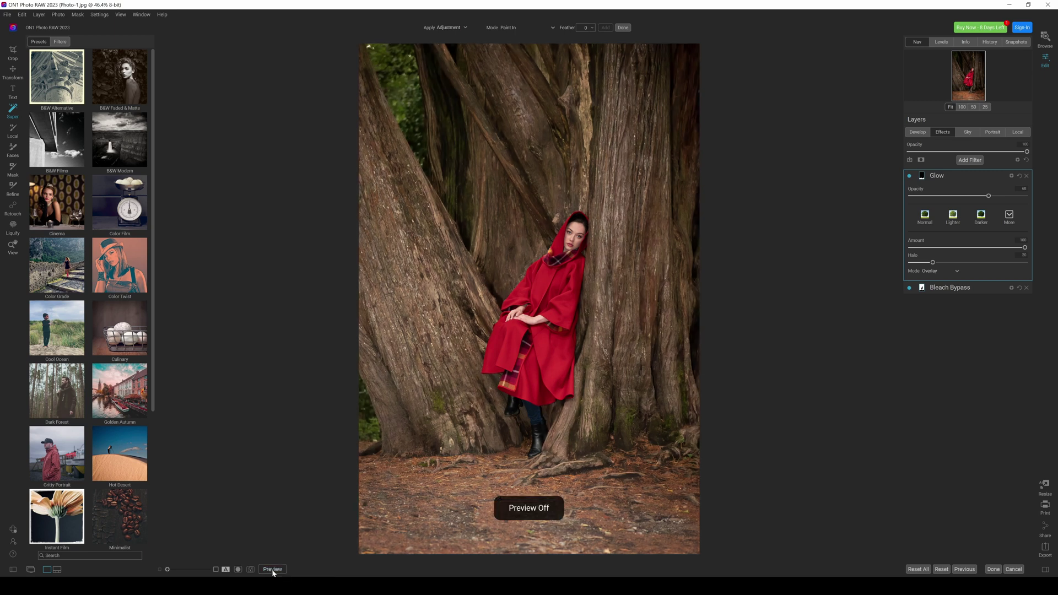
click(272, 570)
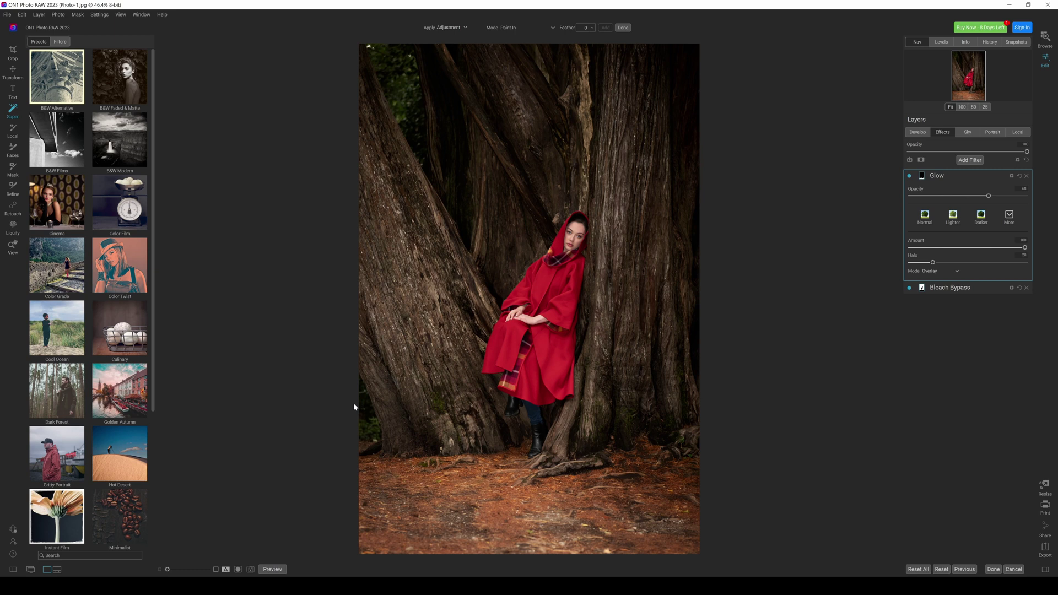
- Mask the woman in red and add a Lighter Glow filter with reduced opacity
click(544, 298)
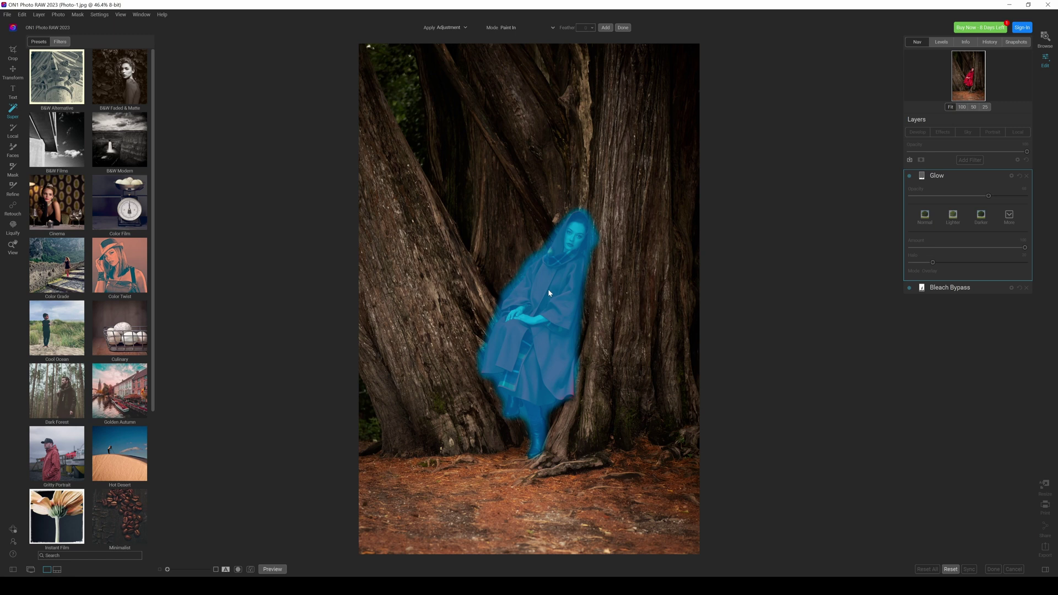
right_click(549, 293)
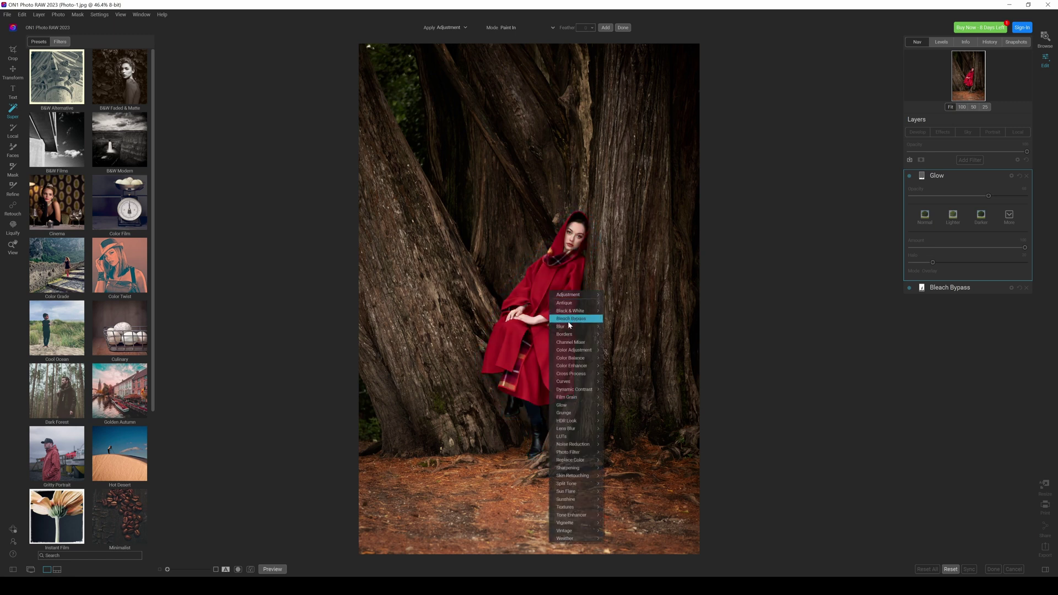
mouse_move(577, 407)
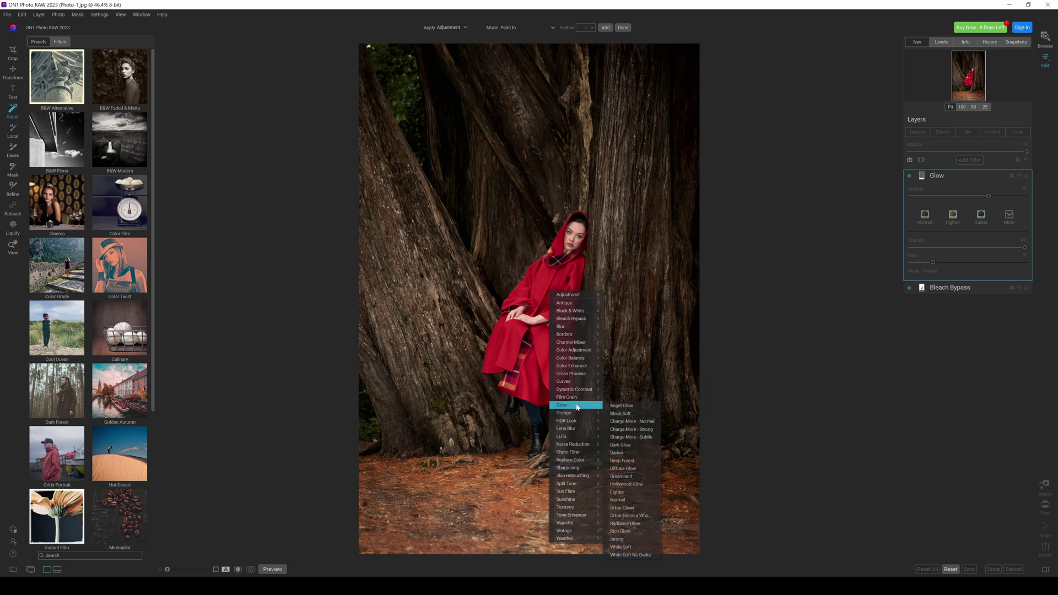
click(622, 496)
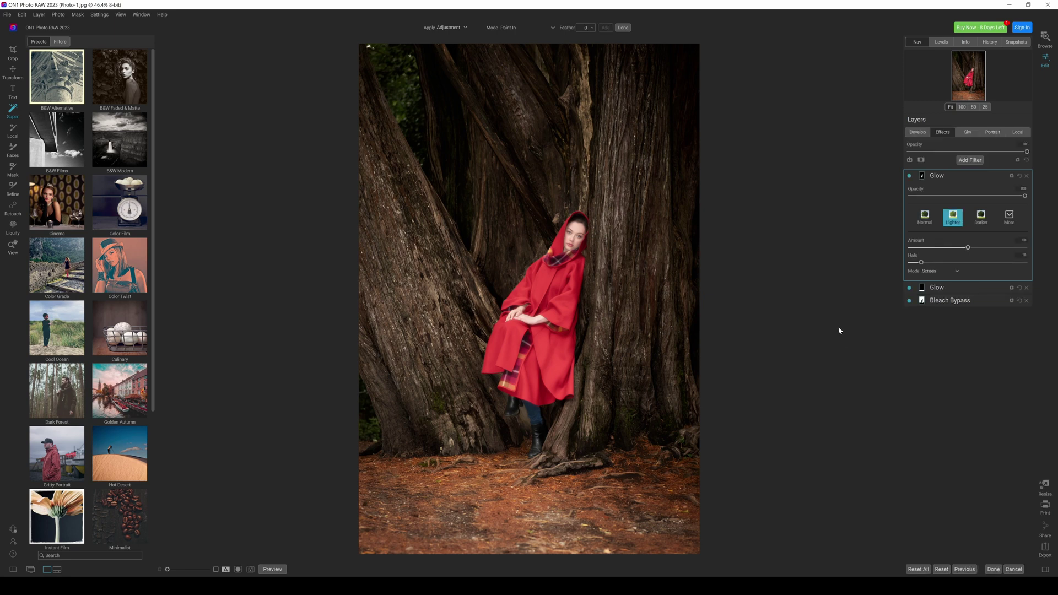
drag(1025, 196, 954, 202)
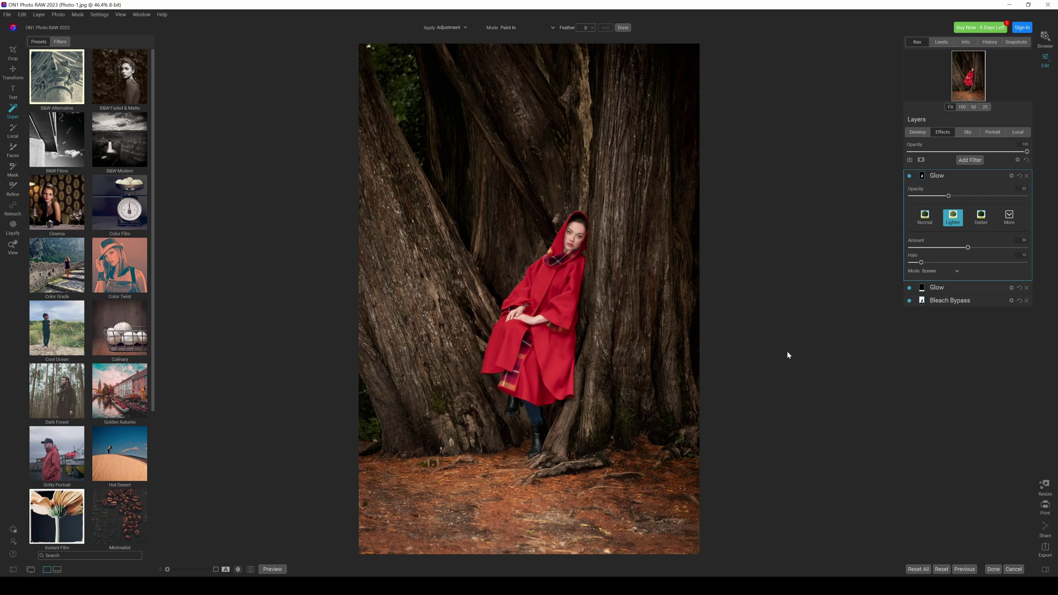
click(271, 569)
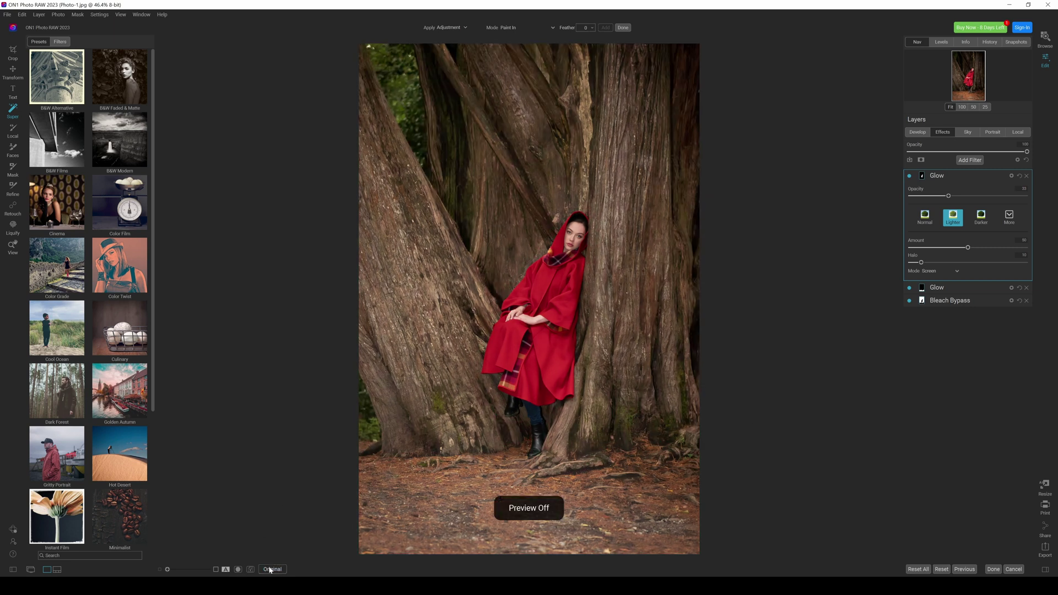
click(270, 569)
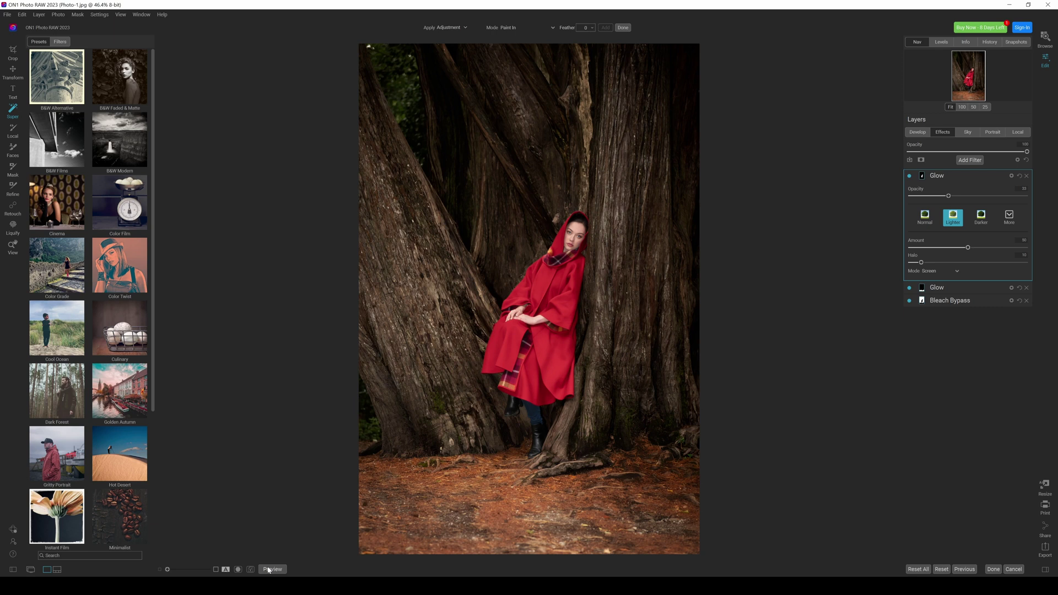
click(269, 570)
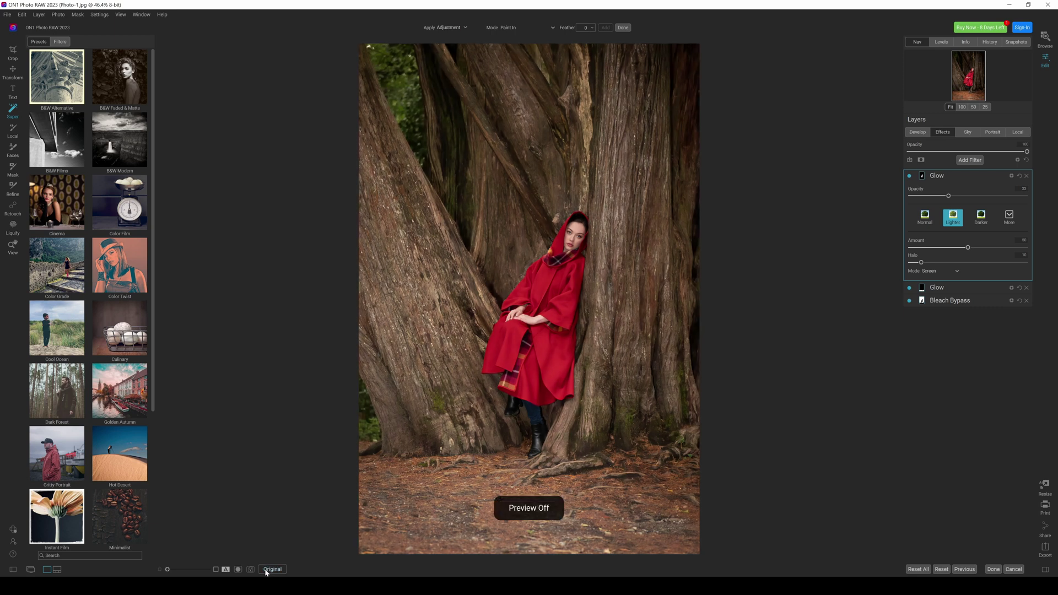
click(266, 571)
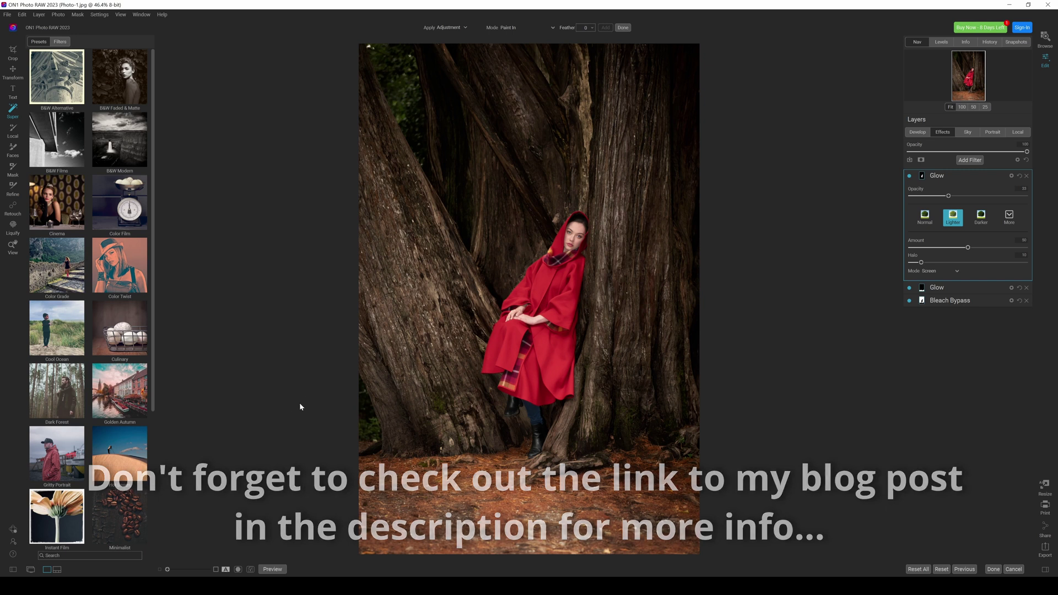
- Commit the red-cloak edits, then open Photo-5.jpg, the sheep photo, zoomed to 100%
click(989, 571)
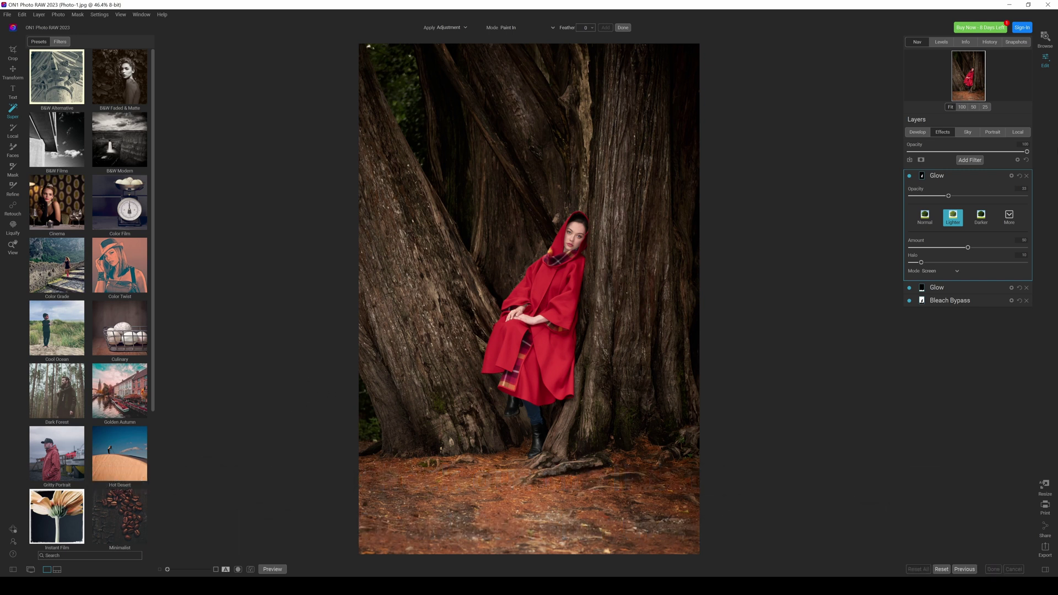
click(1044, 37)
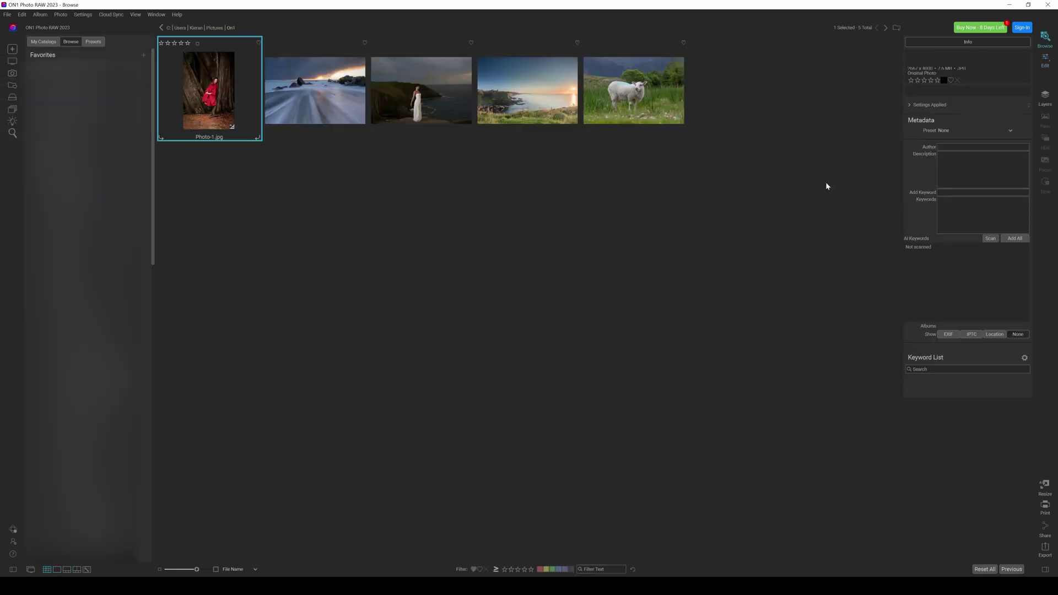
double_click(638, 94)
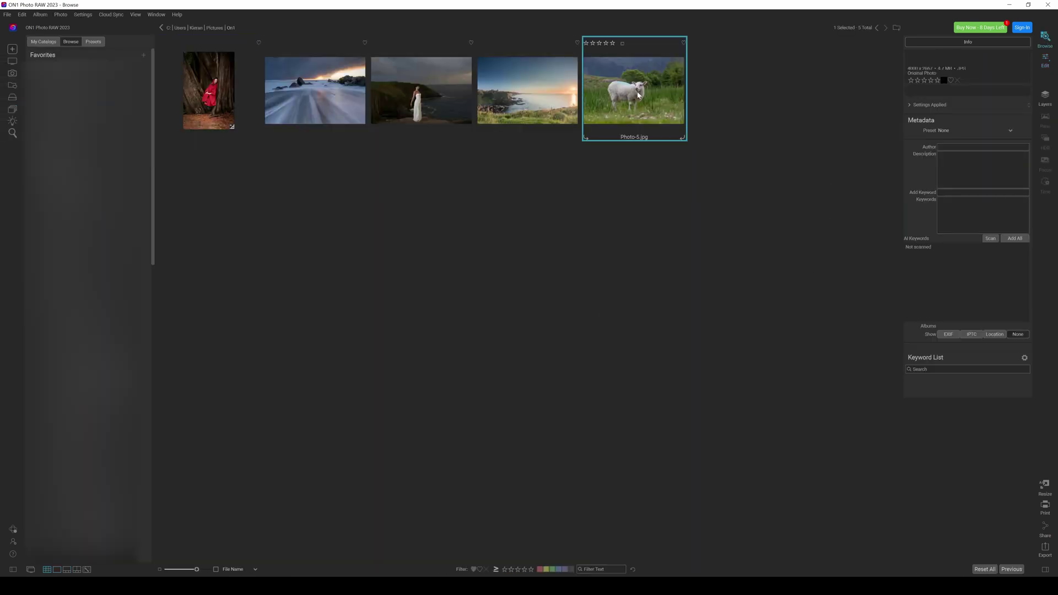
click(557, 281)
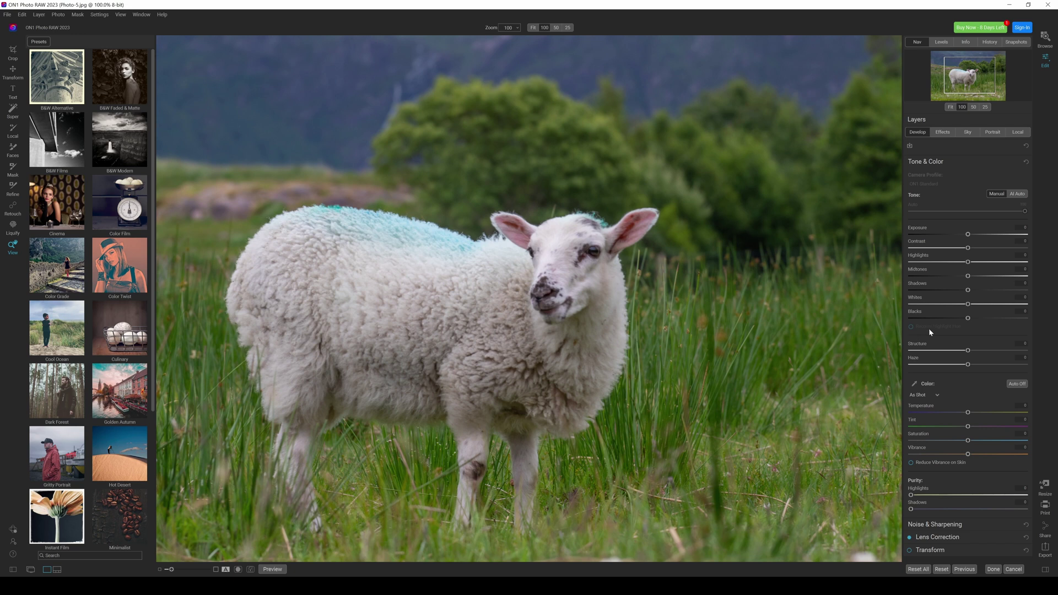
- Expand the Noise & Sharpening section with the view framed on the sheep
click(948, 524)
drag(556, 295, 540, 235)
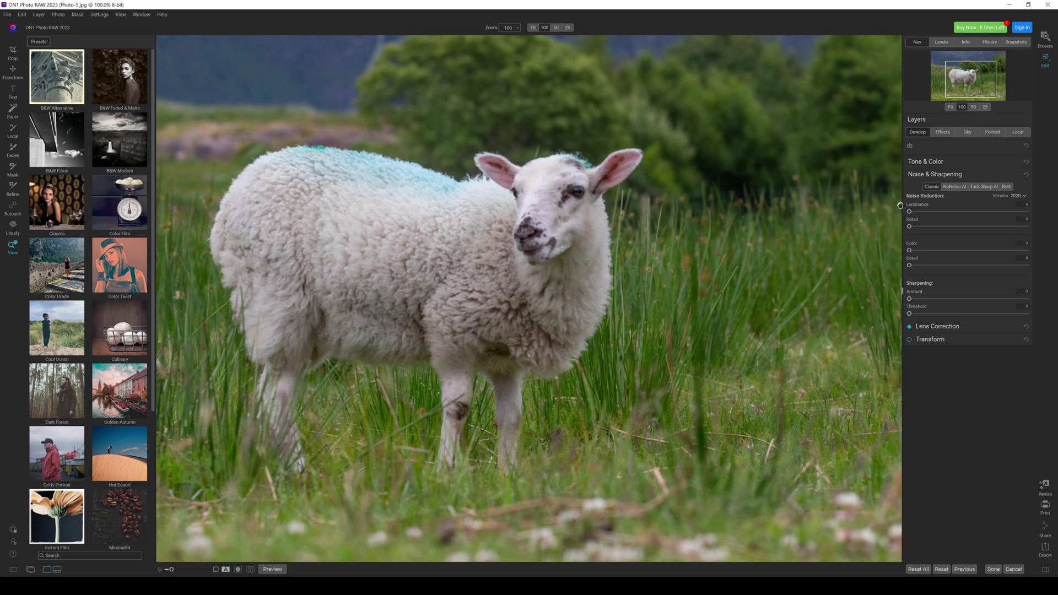
- Switch sharpening to Tack Sharp AI, compare with the before/after divider, and lower Deblur slightly
click(986, 187)
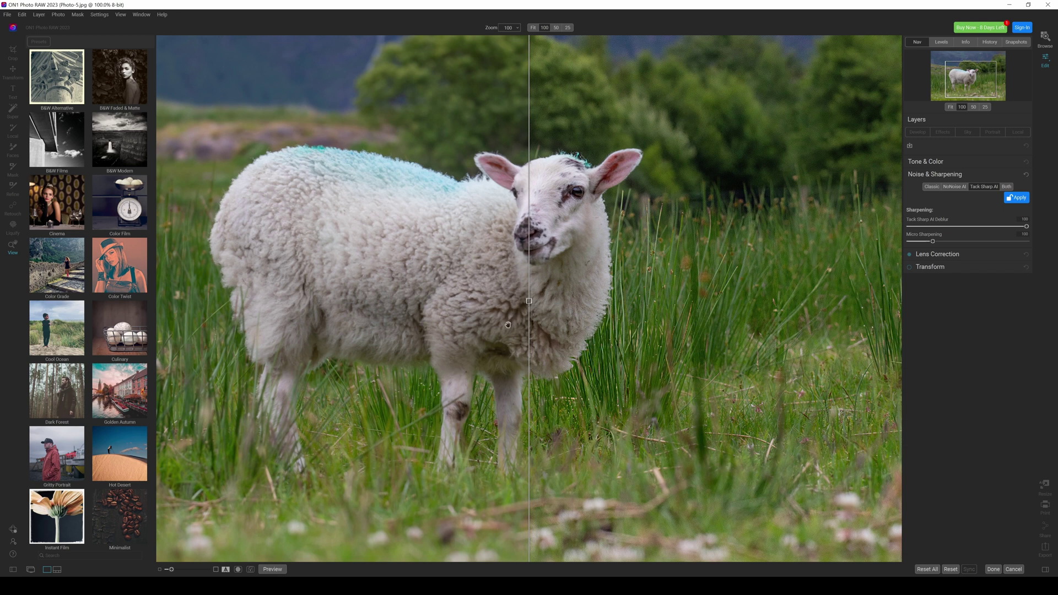
drag(529, 303, 996, 256)
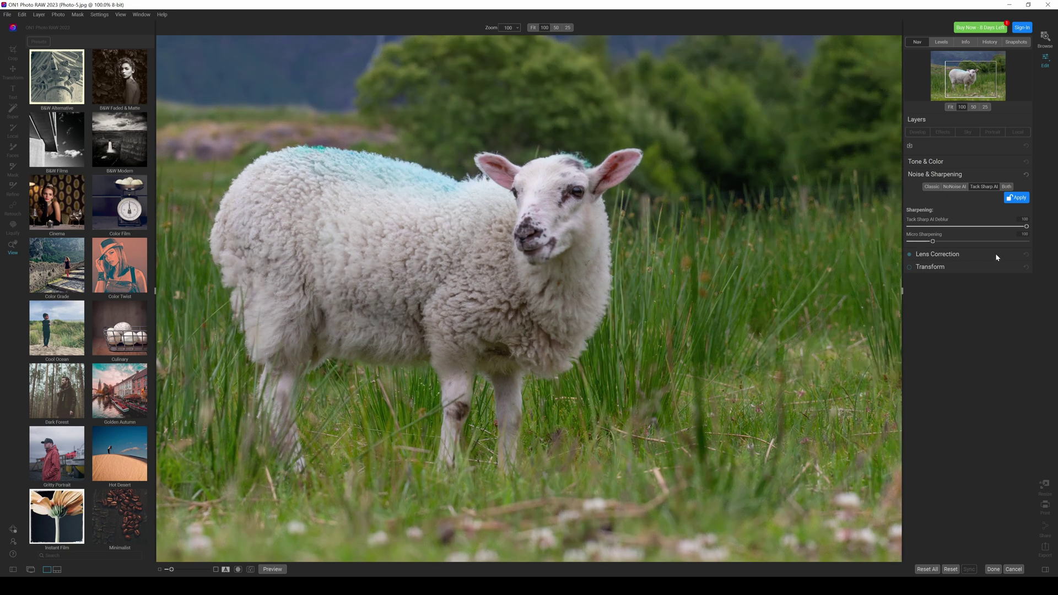
drag(900, 275, 665, 232)
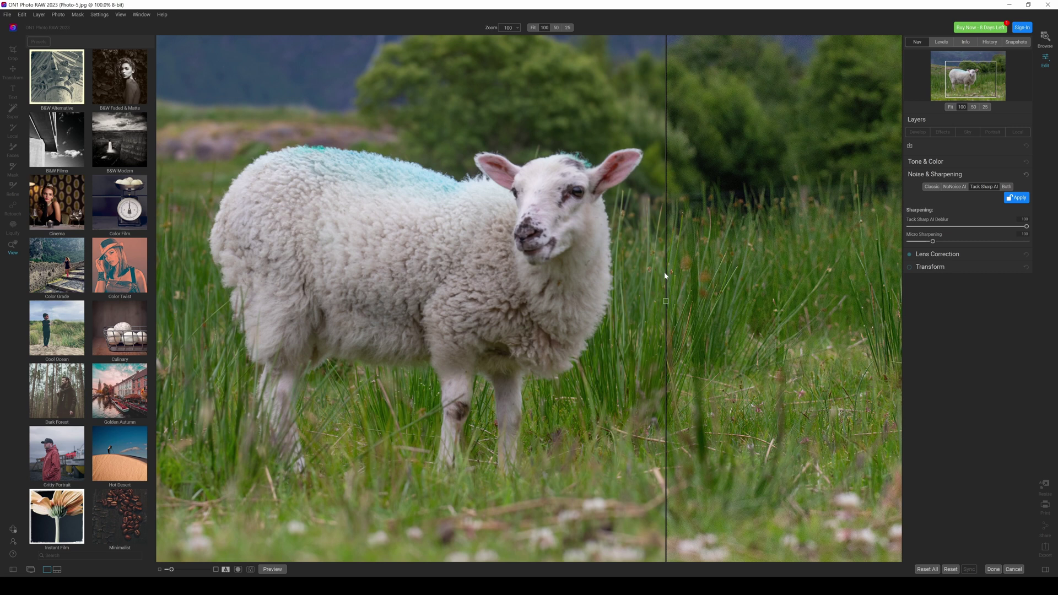
drag(666, 302, 277, 301)
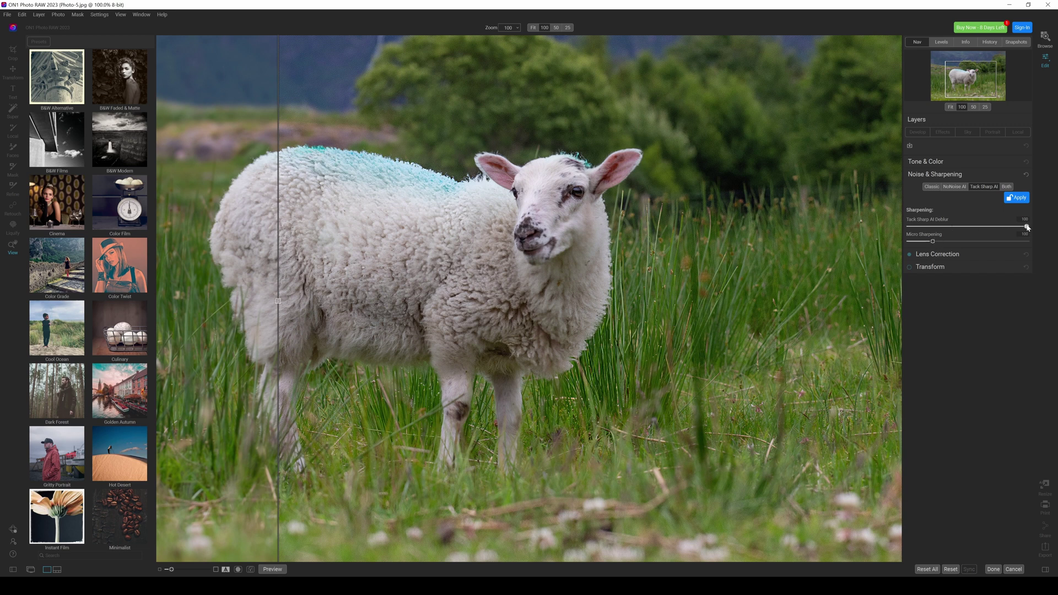
drag(1026, 227, 999, 229)
drag(278, 301, 487, 258)
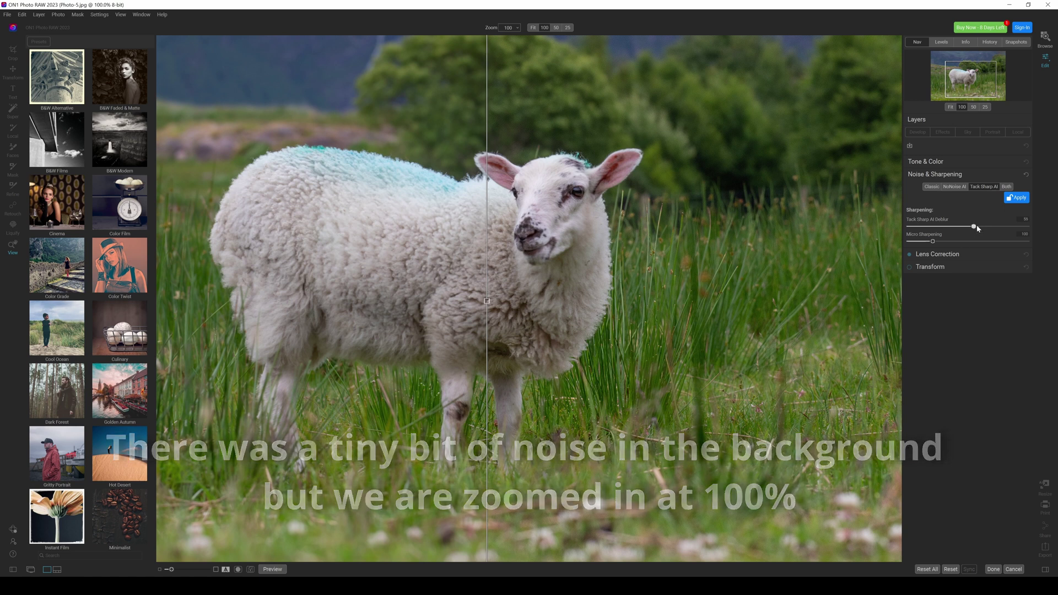
- Try Deblur values from 0 to 97, settling near 79, and drop Micro Sharpening to 26
drag(972, 227, 992, 228)
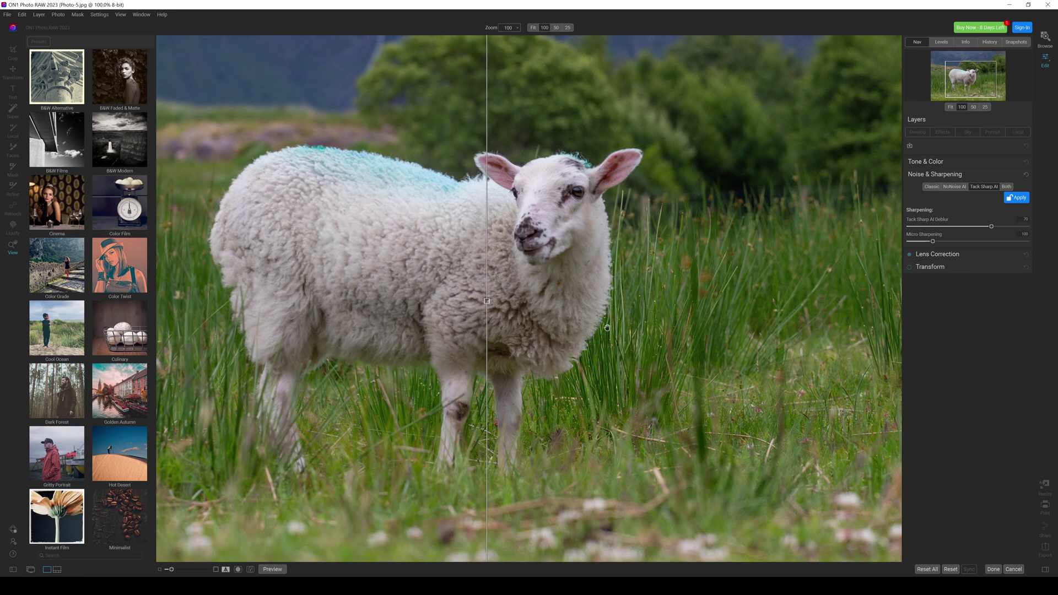
drag(487, 302, 242, 310)
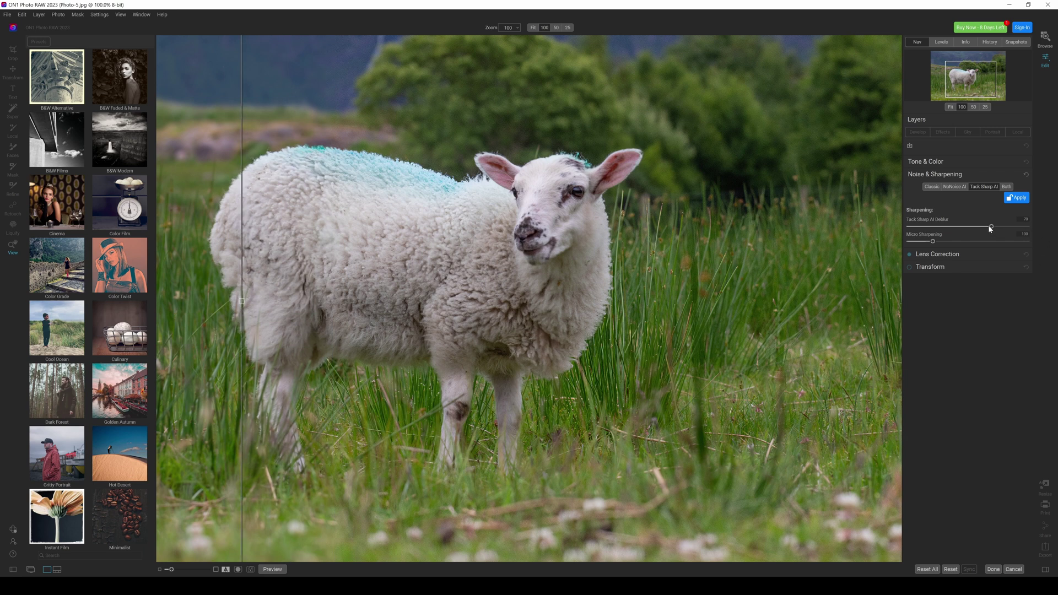
drag(992, 228, 879, 228)
drag(910, 227, 1023, 227)
drag(1024, 227, 989, 230)
drag(933, 242, 1021, 241)
drag(1018, 243, 913, 244)
drag(989, 225, 1002, 230)
drag(241, 303, 542, 243)
drag(815, 240, 867, 182)
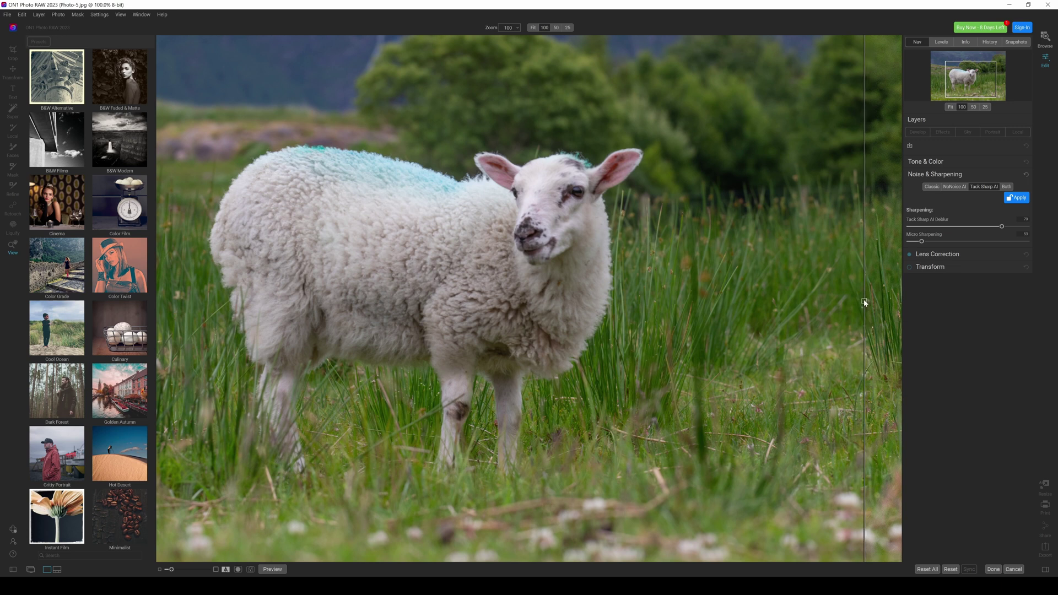
drag(867, 304, 409, 288)
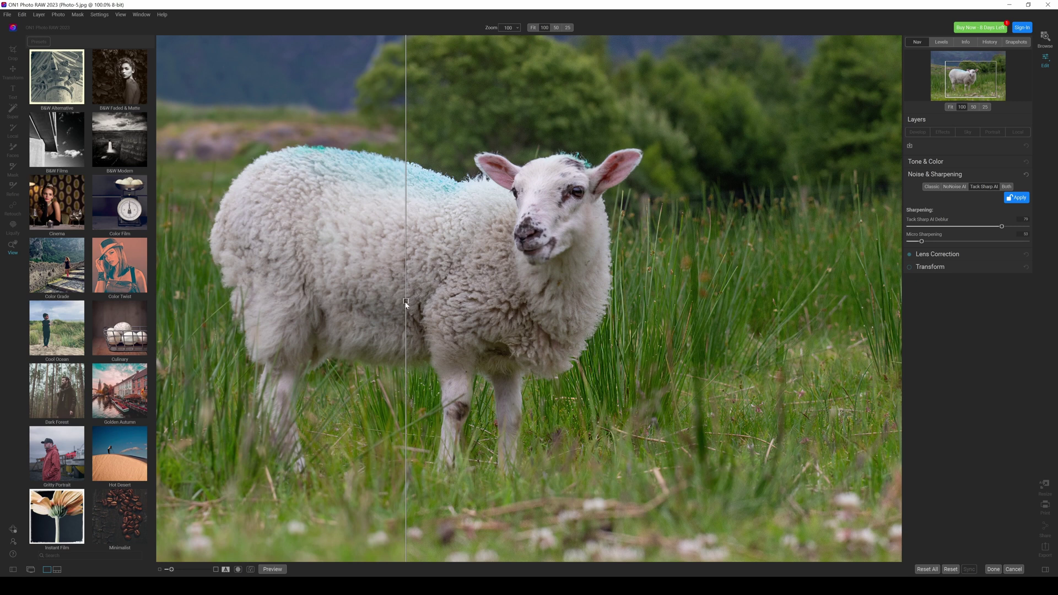
drag(405, 302, 336, 283)
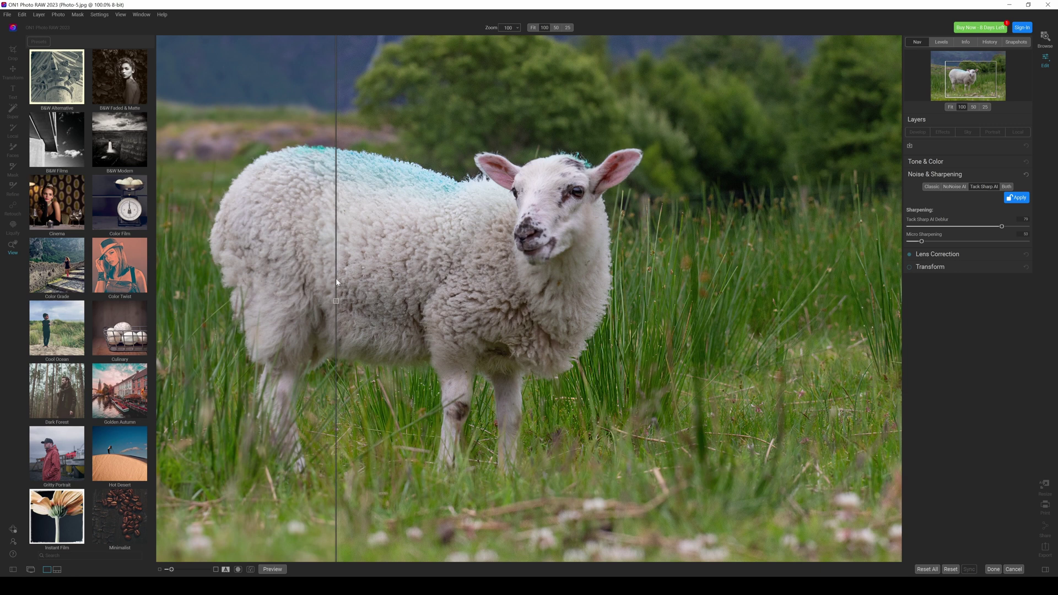